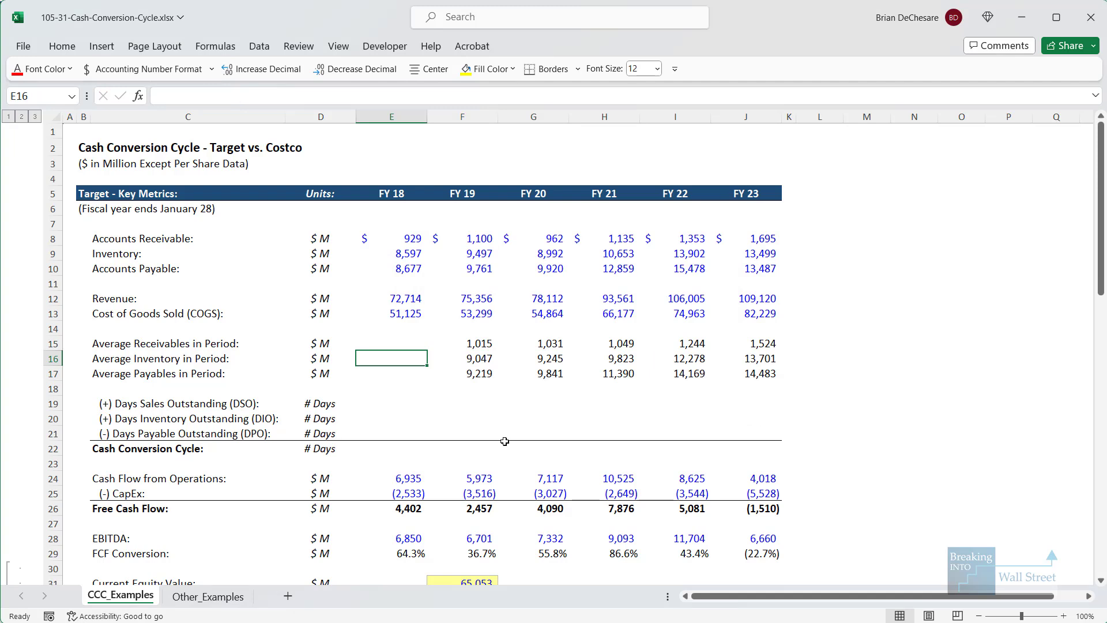
- Start Target's FY 19 Days Sales Outstanding formula in F19 by dividing average receivables by revenue (=F15/F12)
key("Right")
key("Down")
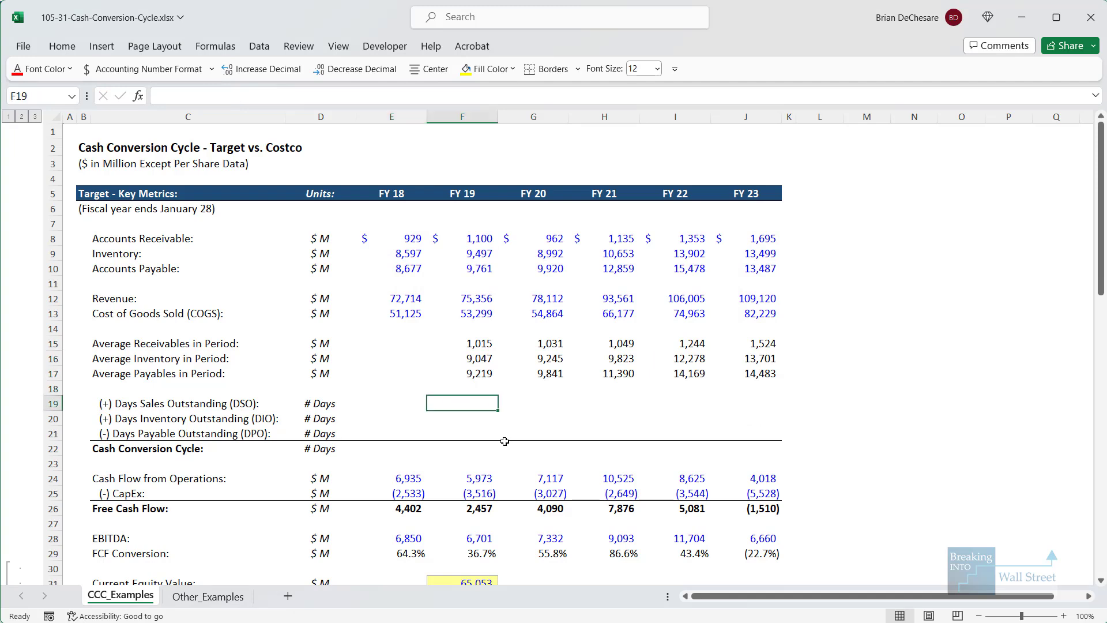
key("shift+space")
key("shift+Down")
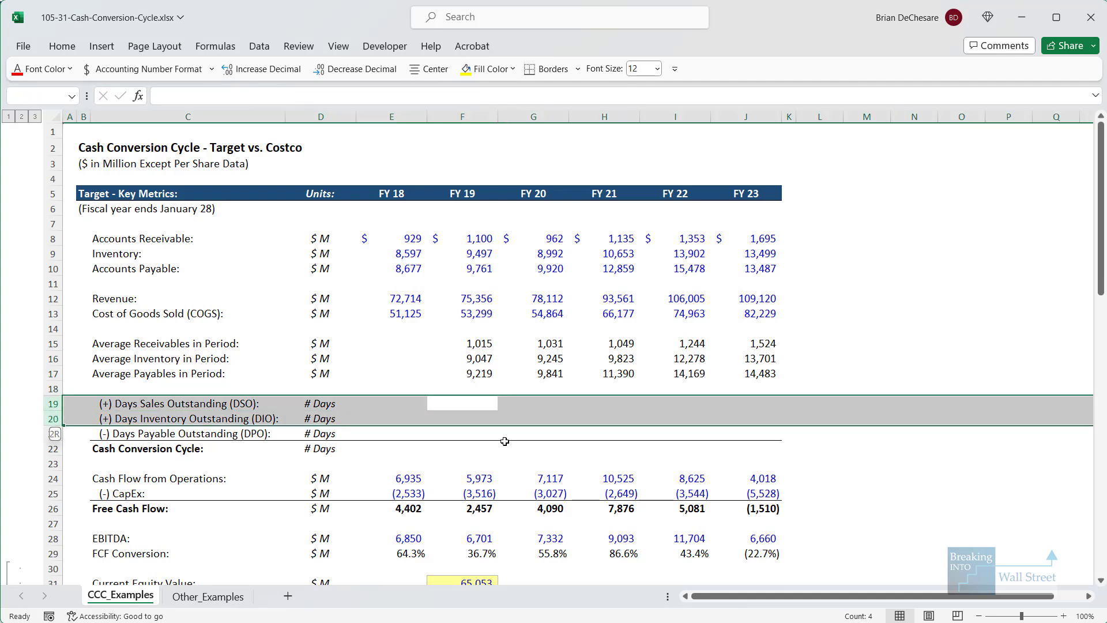
key("shift+Down")
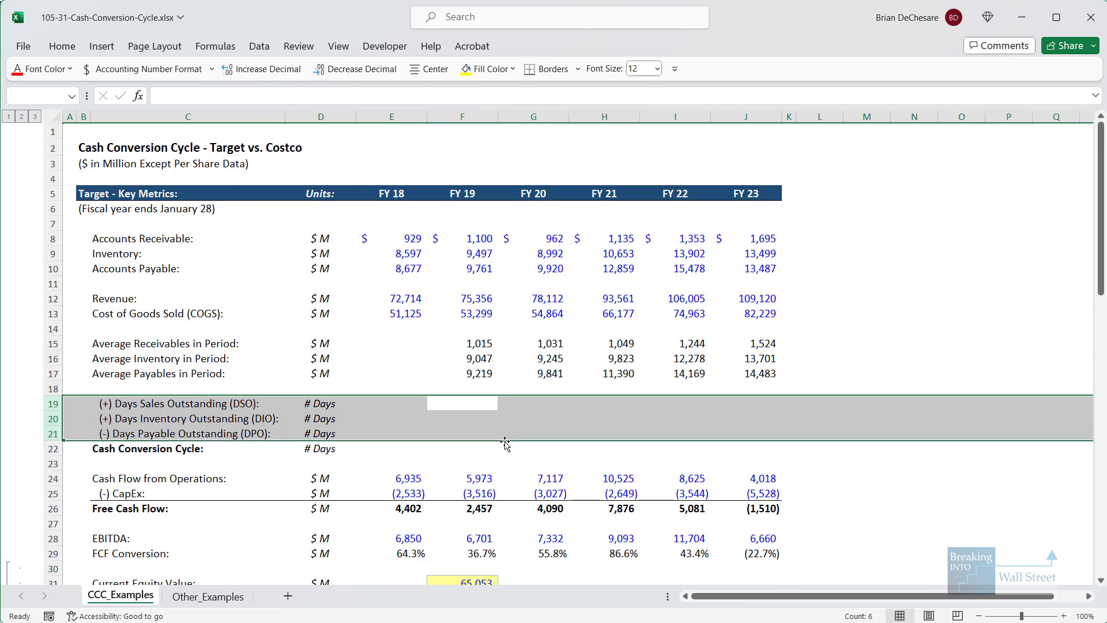
key("shift+BackSpace")
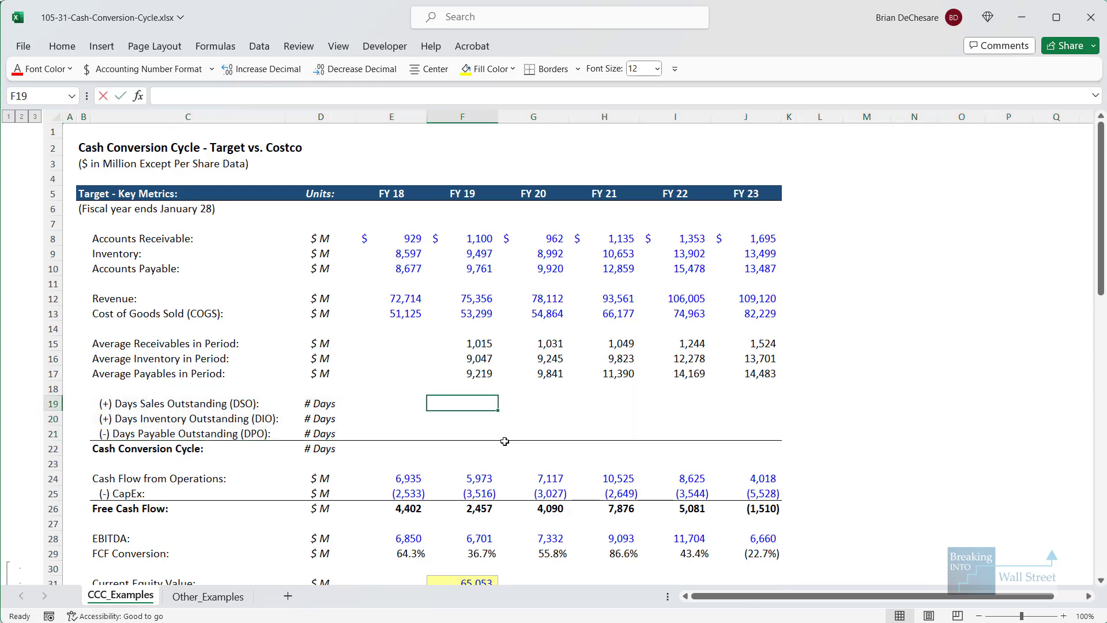
type("=")
key("Up")
key("Up")
key("Up")
key("Up")
type("/")
key("Up")
key("Up")
key("Up")
key("Up")
key("Up")
key("Up")
key("Up")
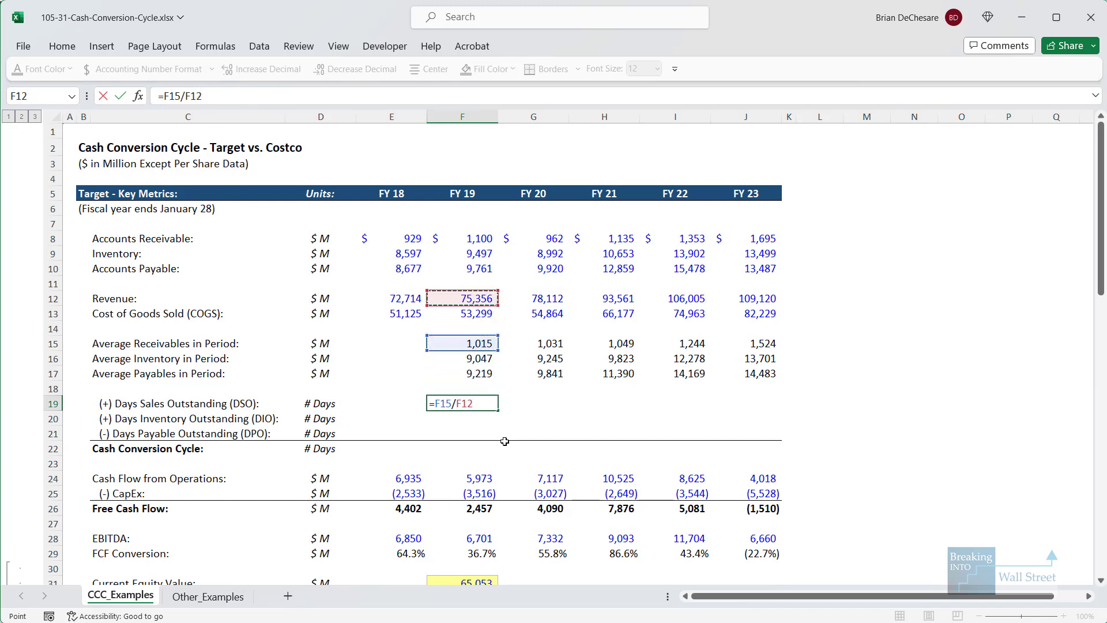
- Extend the F19 formula by multiplying the ratio by the days between the fiscal year-end headers, (F5-E5)
left_click_drag(356, 162, 824, 228)
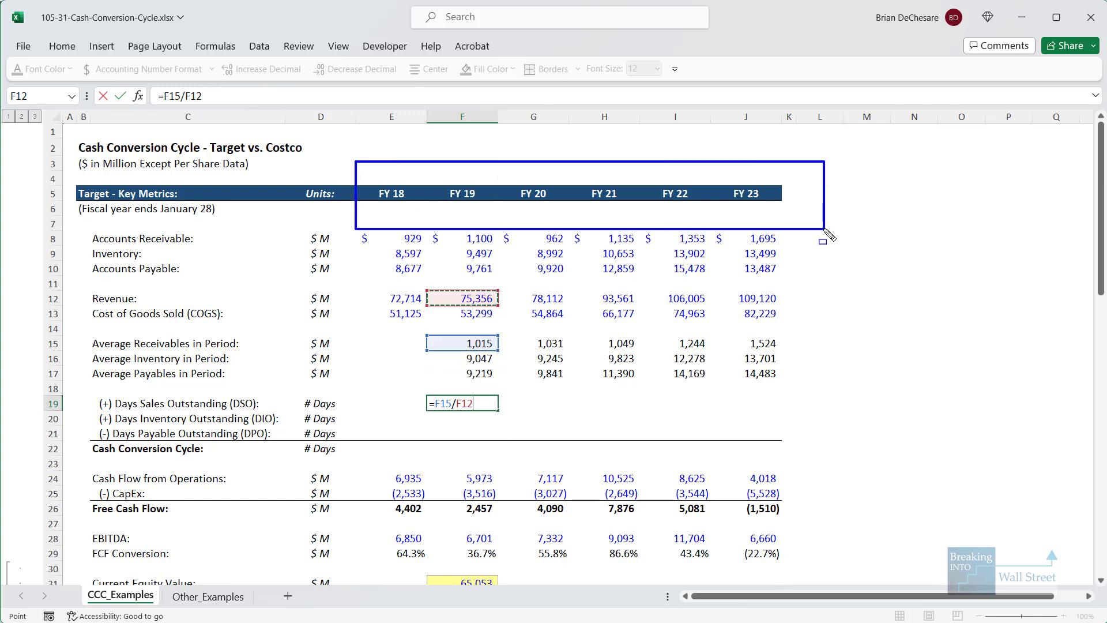
key("Escape")
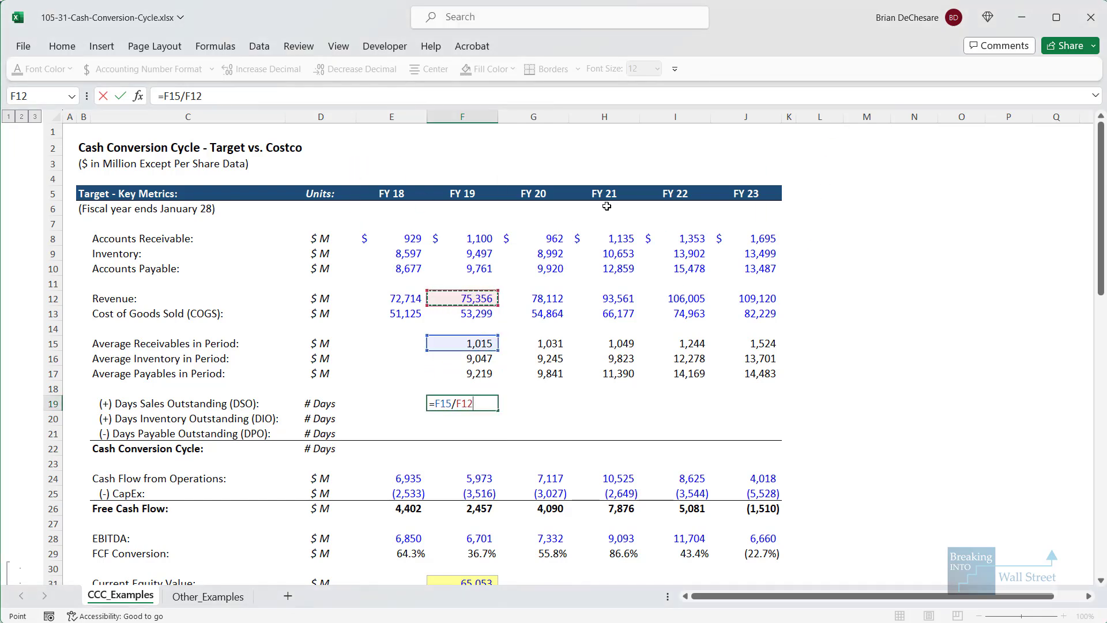
type("*(")
left_click(476, 192)
type("-")
left_click(416, 192)
type(")")
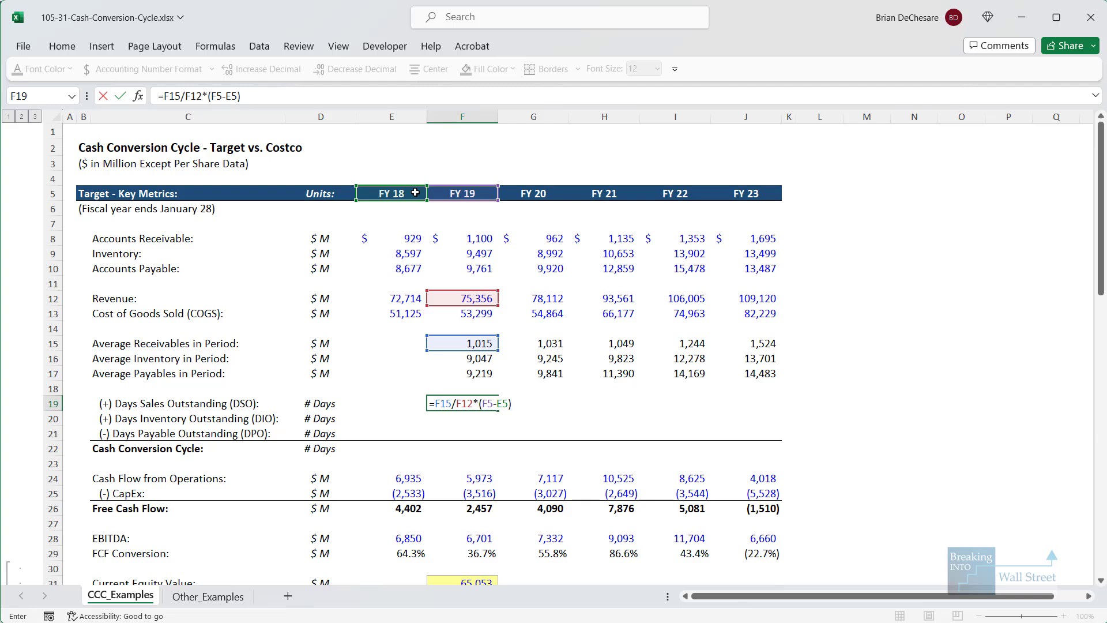
- Anchor row 5 in both date references and commit F19 as =F15/F12*(F$5-E$5)
left_click(489, 402)
key("F4")
key("F4")
key("Right")
key("Right")
key("F4")
key("F4")
key("ctrl+Return")
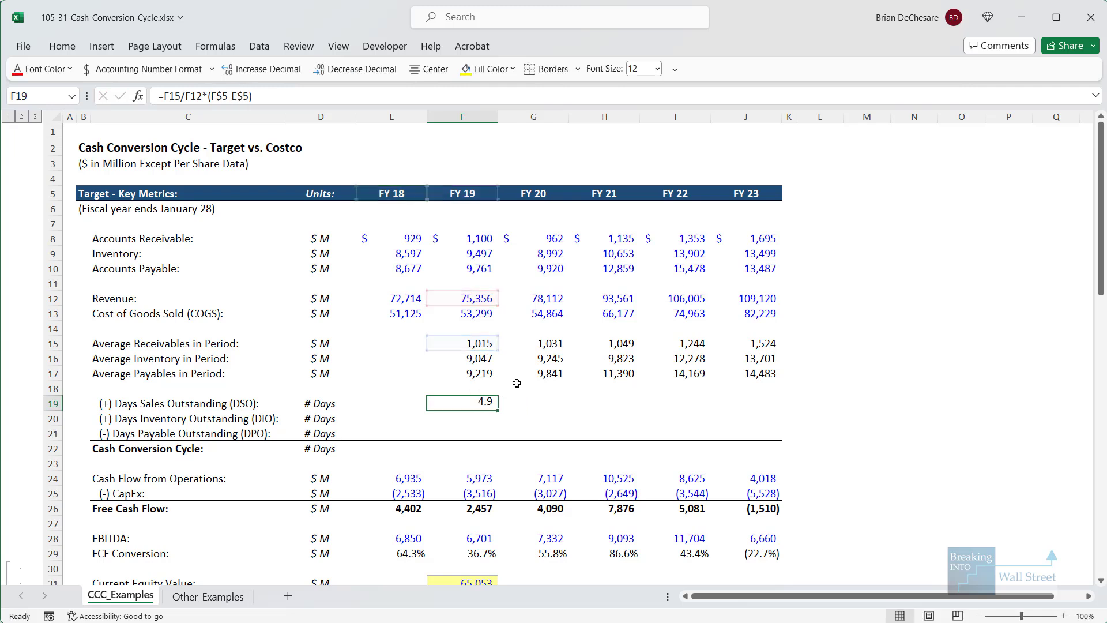
- Copy the Days Sales Outstanding formula from F19 into F20 for Days Inventory Outstanding and check its references
key("F2")
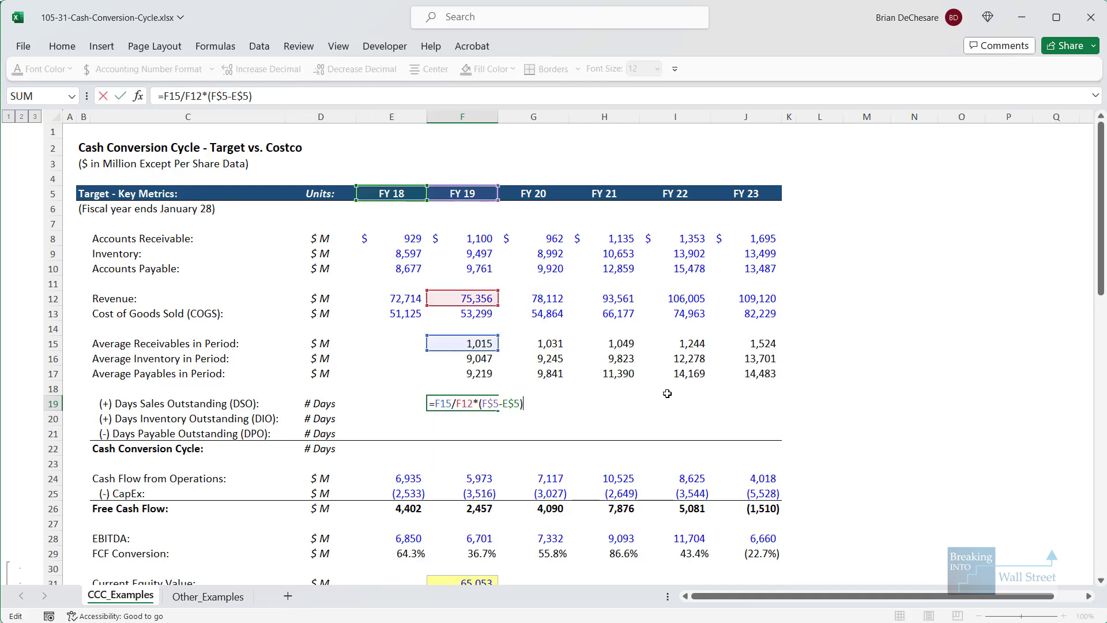
left_click_drag(94, 287, 523, 331)
left_click_drag(68, 333, 515, 377)
key("Escape")
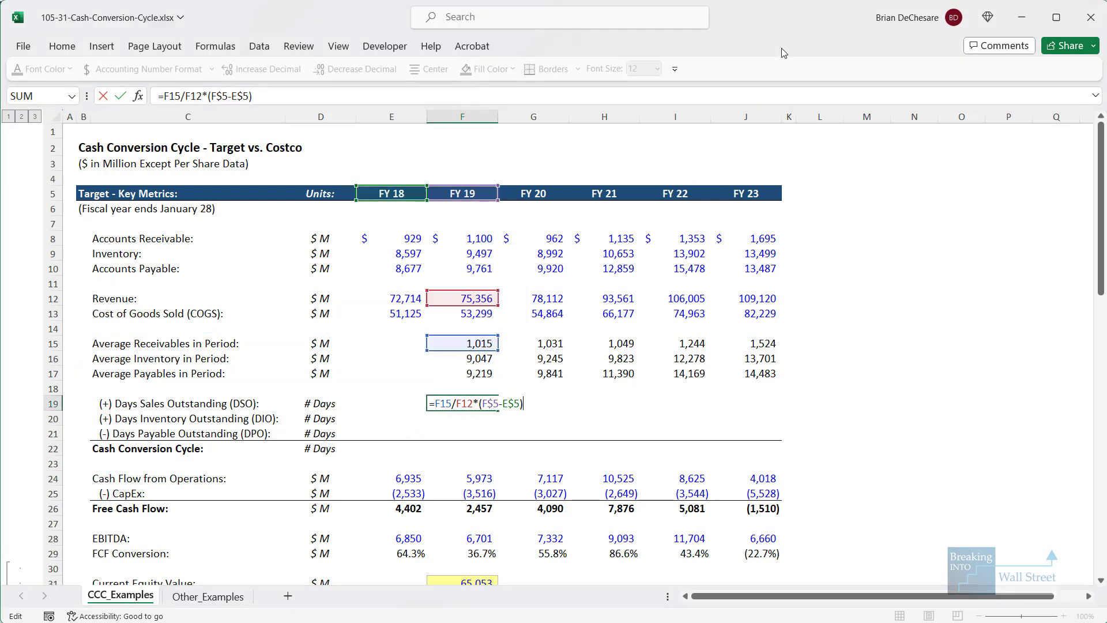
key("ctrl+Return")
key("ctrl+c")
key("Down")
key("ctrl+v")
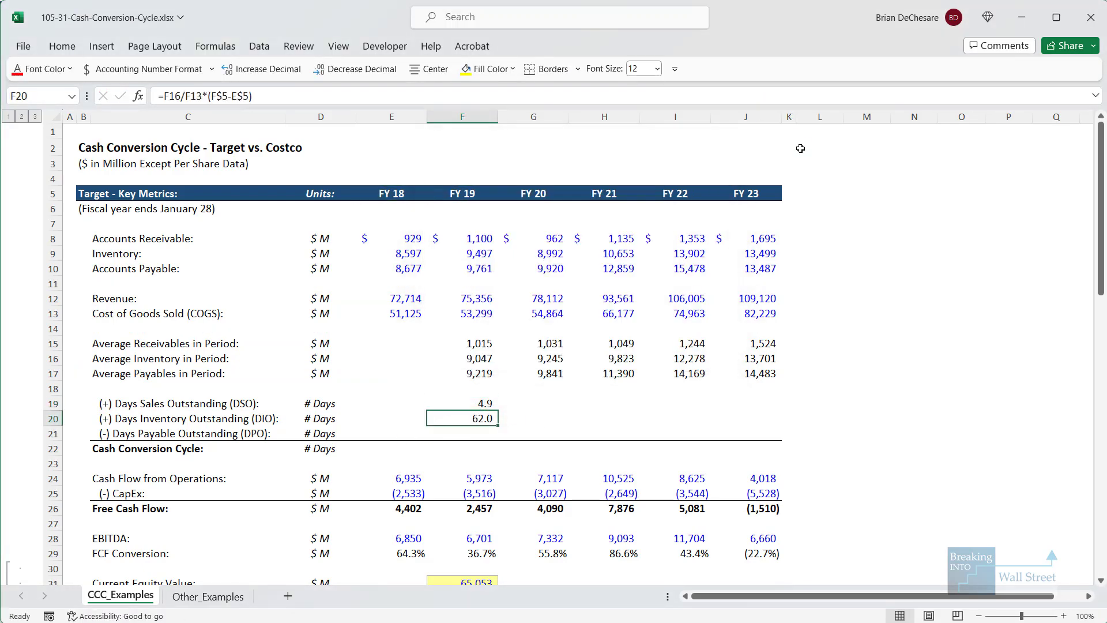
key("F2")
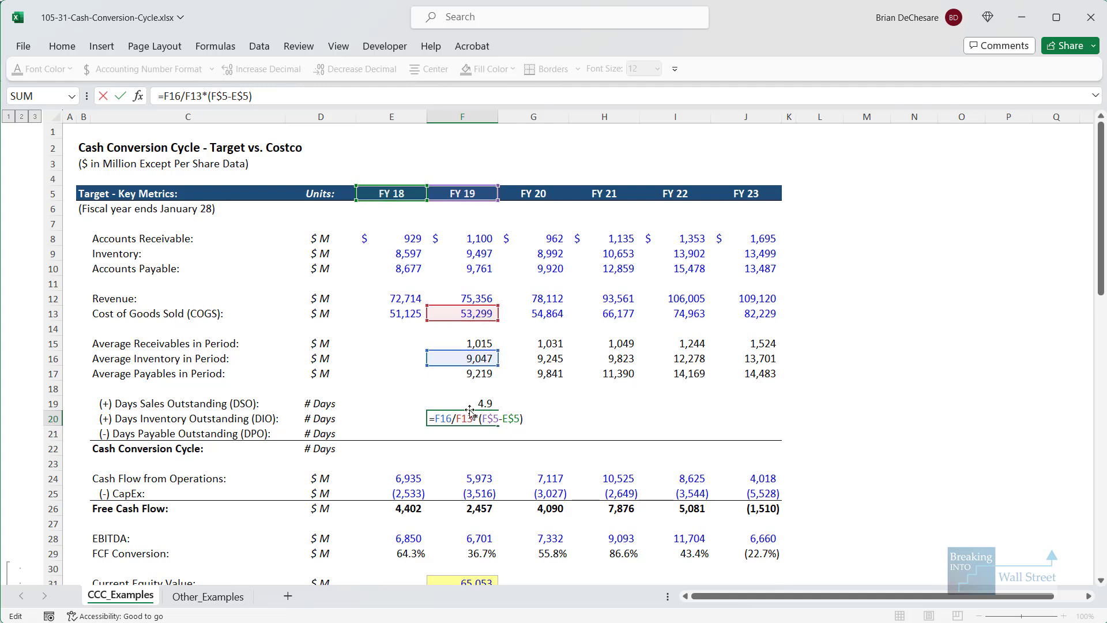
key("ctrl+Return")
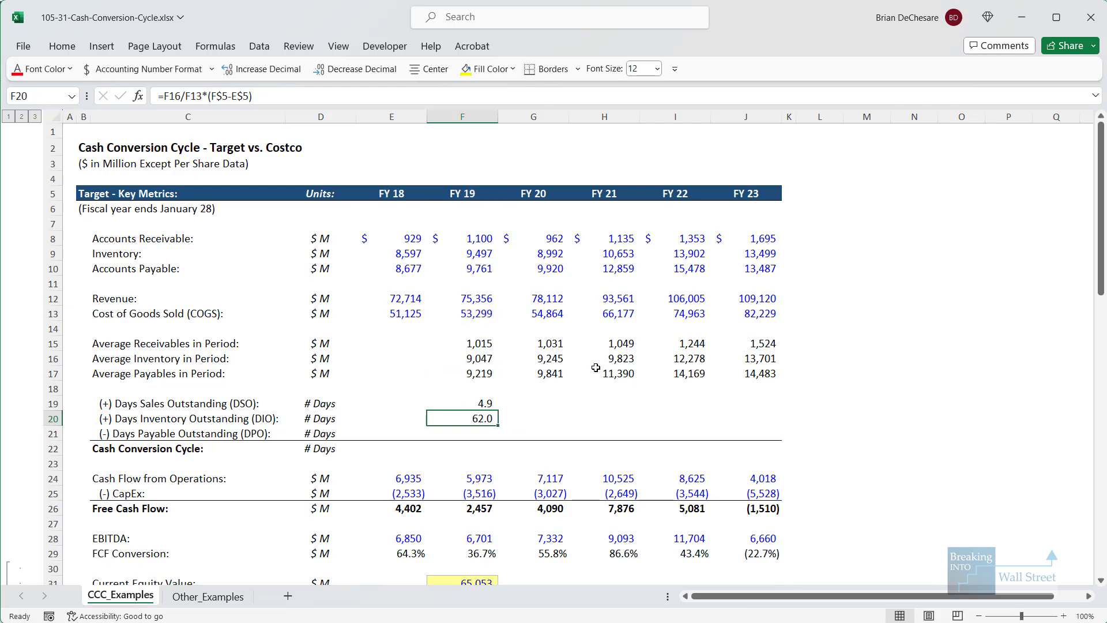
- Copy the Days Inventory Outstanding formula from F20 into F21, pasting only the formula
key("ctrl+c")
key("Down")
key("alt+e")
key("s")
key("f")
key("Return")
- Change the Days Payable Outstanding formula in F21 to =-F17/F13*(F$5-E$5) and sum F19:F21 in F22 for the Cash Conversion Cycle
key("F2")
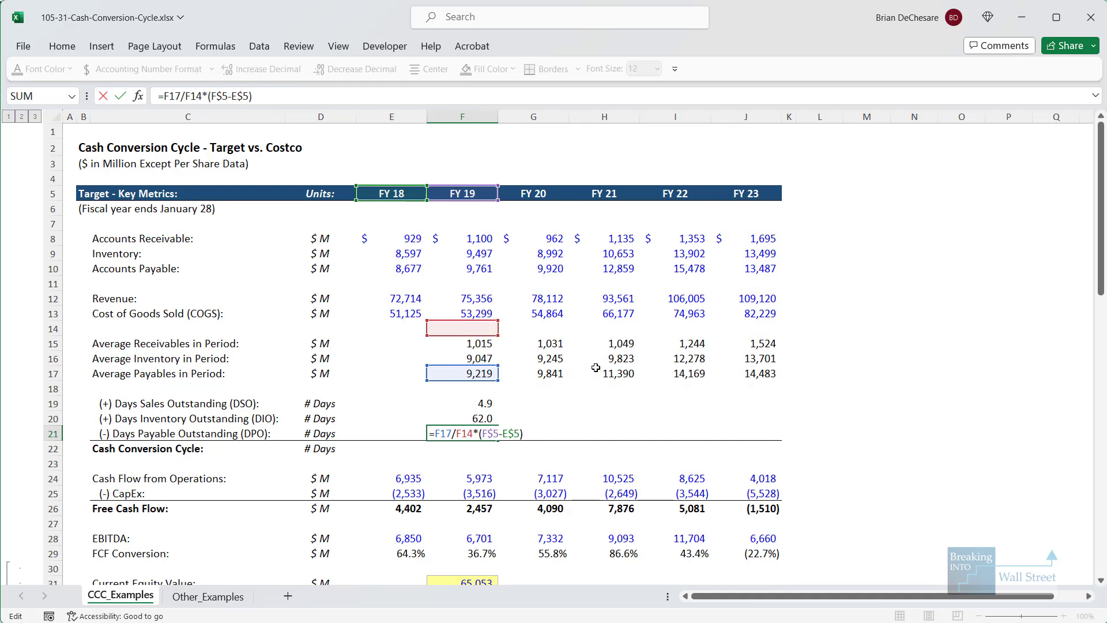
key("BackSpace")
type("3")
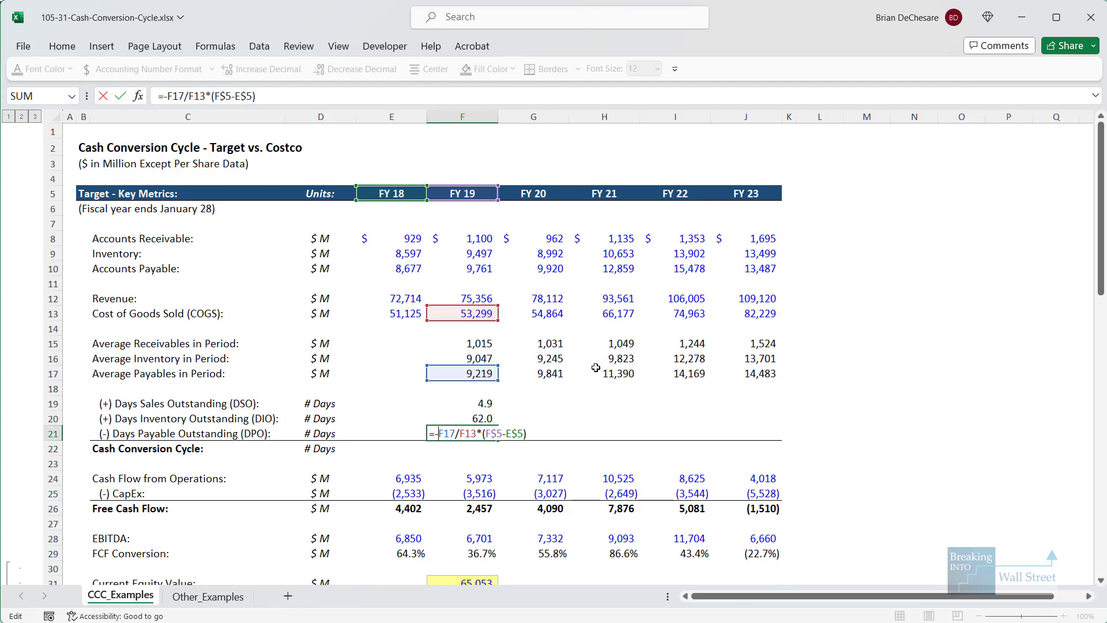
type("-")
key("Return")
key("alt+equal")
key("Return")
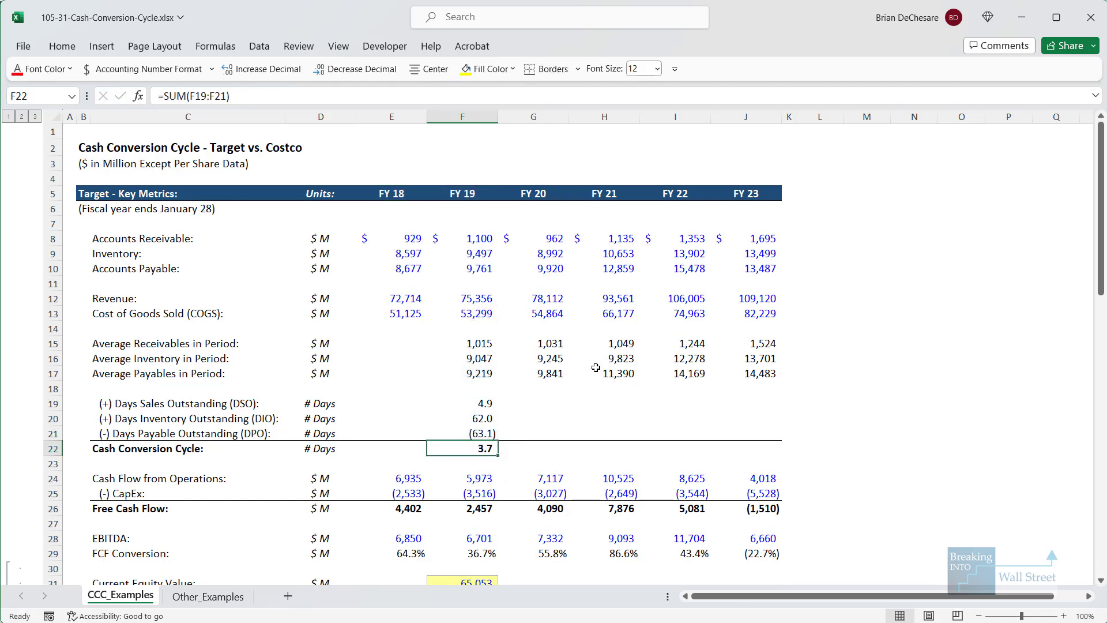
- Copy the FY 19 formulas in F19:F22 across through FY 23 in column J
key("Up")
key("Up")
key("Up")
key("shift+Down")
key("shift+Down")
key("shift+Down")
key("ctrl+c")
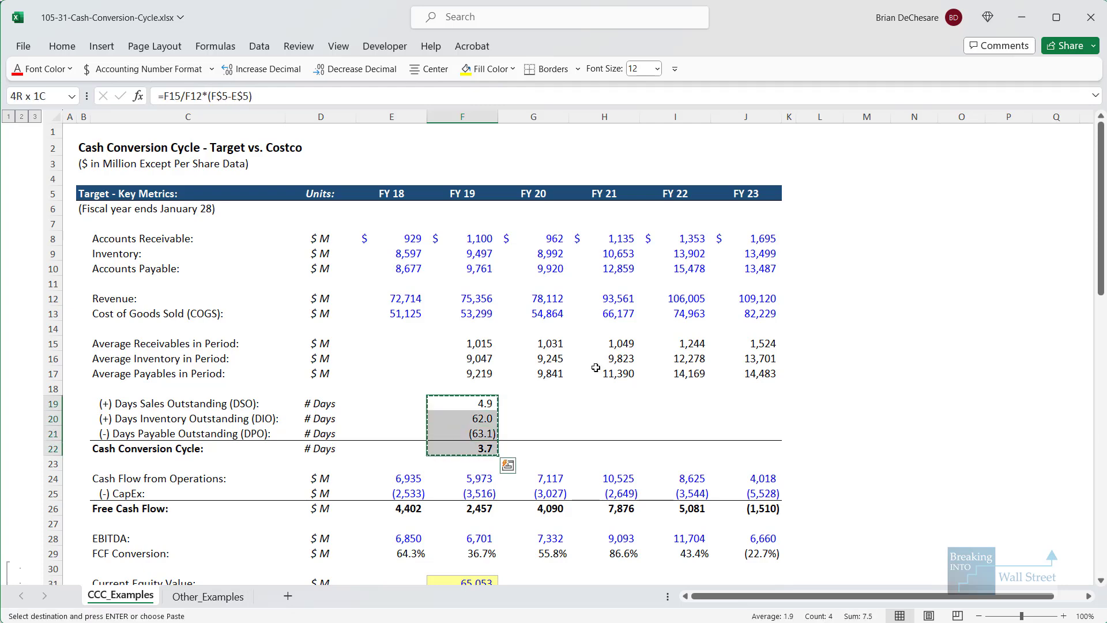
key("shift+Right")
key("shift+Right")
key("shift+Right")
key("shift+Right")
key("Return")
- Examine the Cash Conversion Cycle rows for Target and Costco from FY 19 to FY 23
left_click(519, 523)
scroll(512, 496, "down", 1)
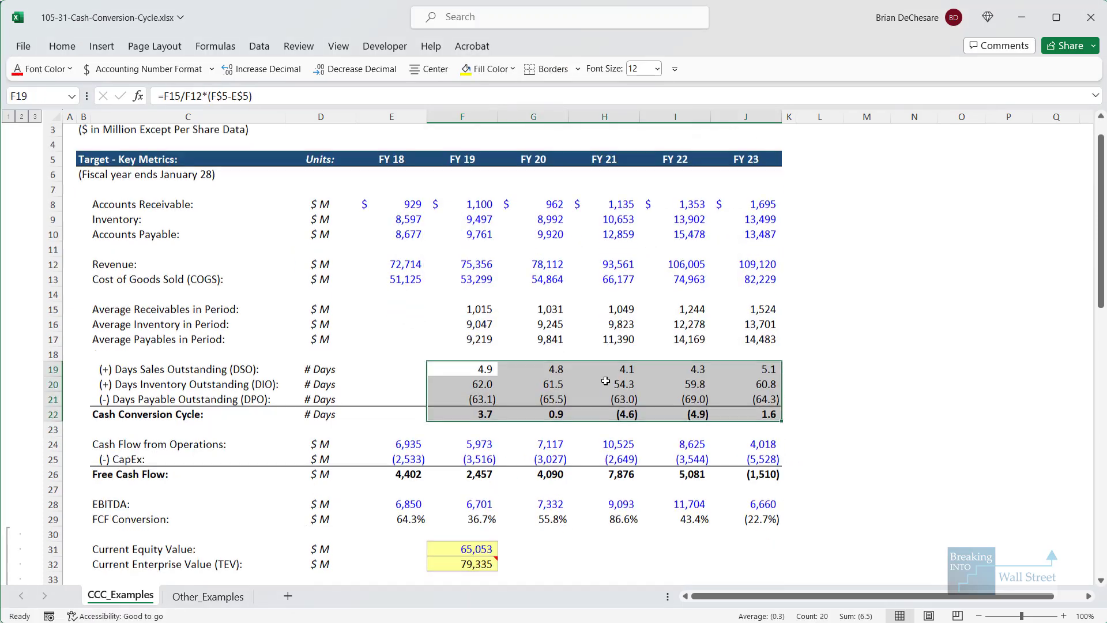
left_click_drag(456, 383, 790, 414)
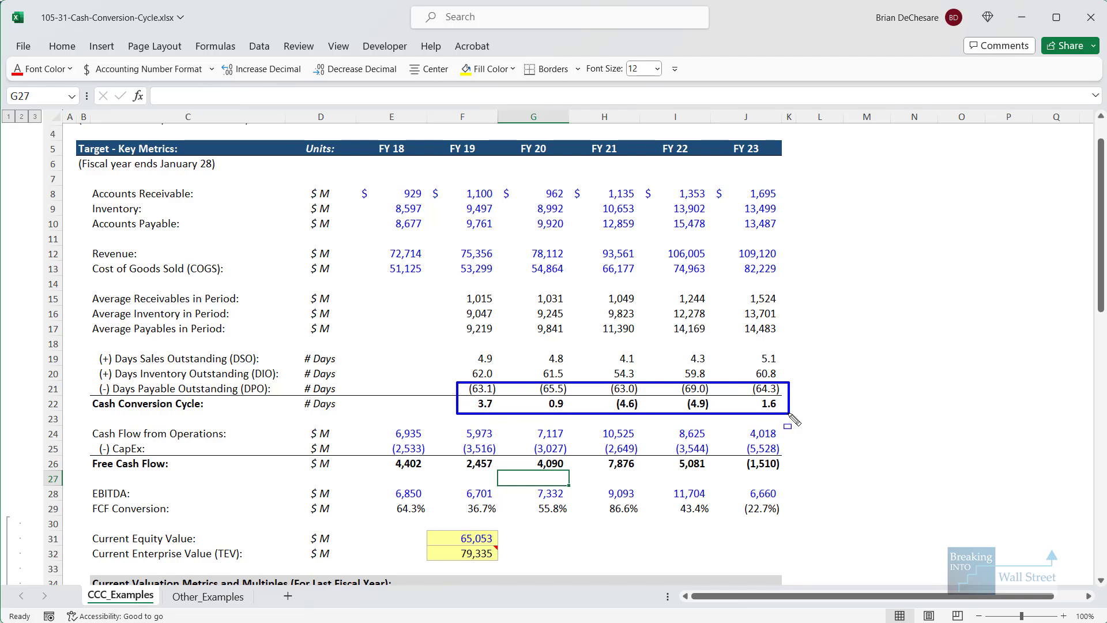
key("Escape")
scroll(569, 447, "down", 14)
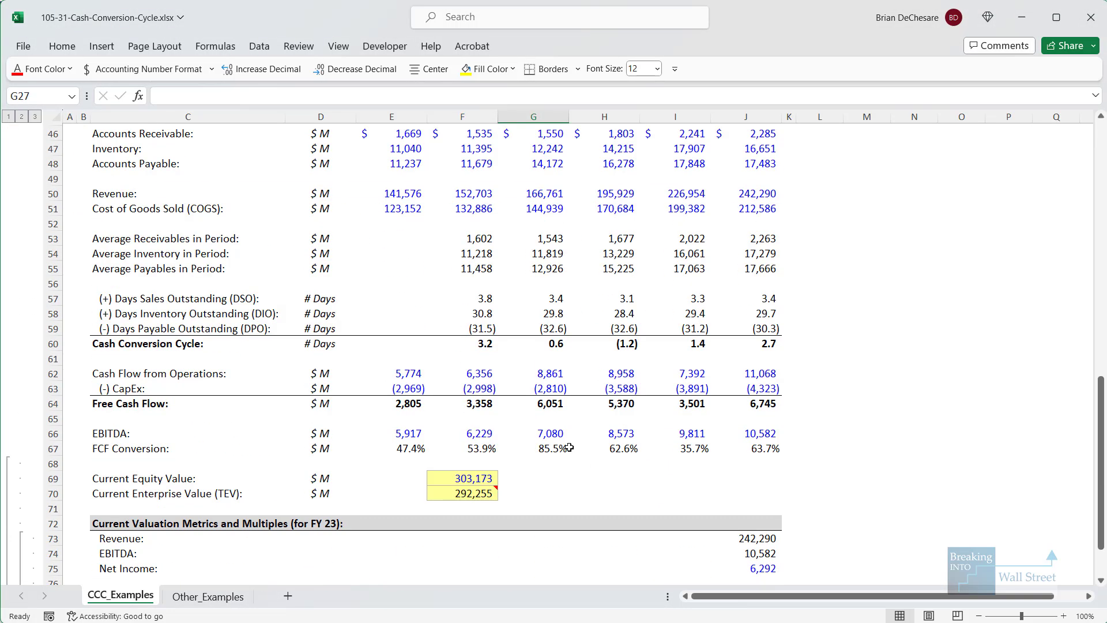
left_click_drag(456, 326, 798, 361)
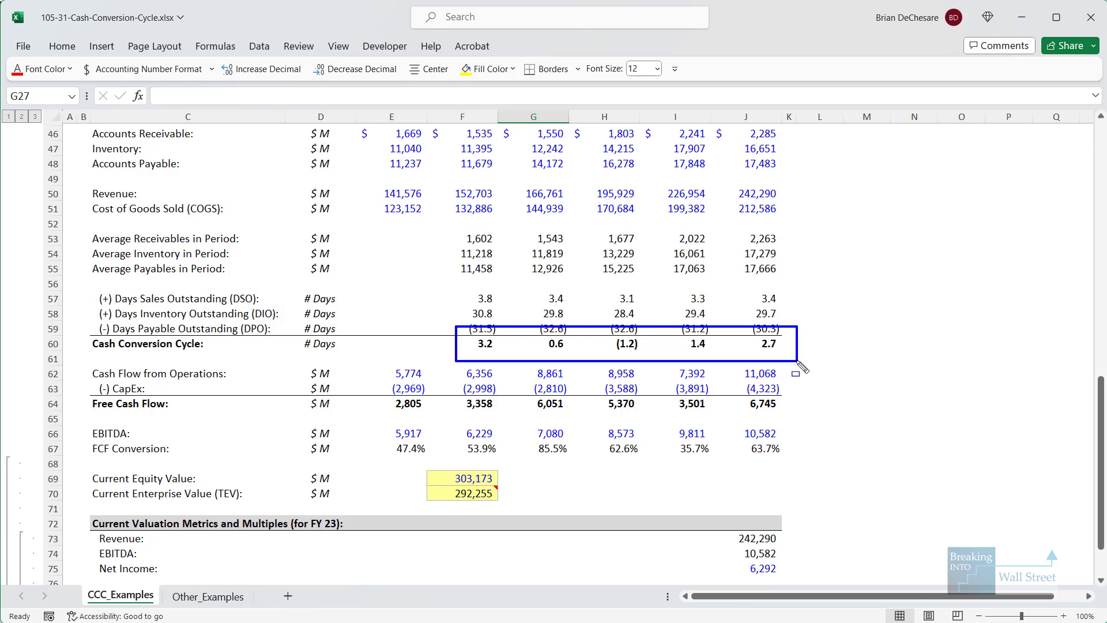
mouse_move(600, 327)
left_mouse_down()
mouse_move(628, 360)
mouse_move(649, 358)
left_mouse_up()
key("Escape")
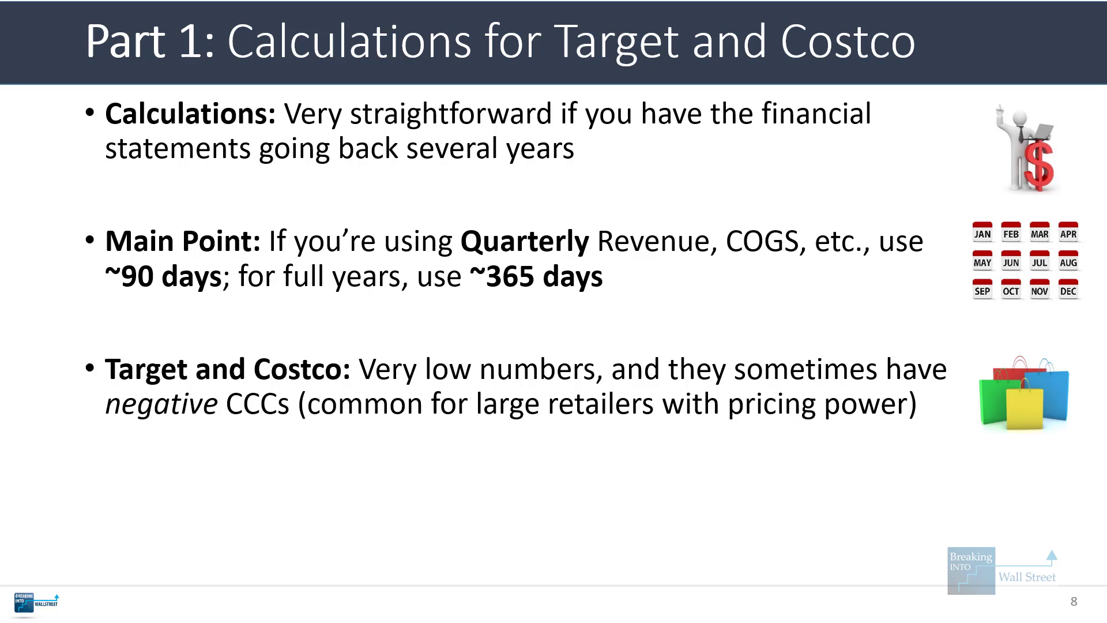
key("Right")
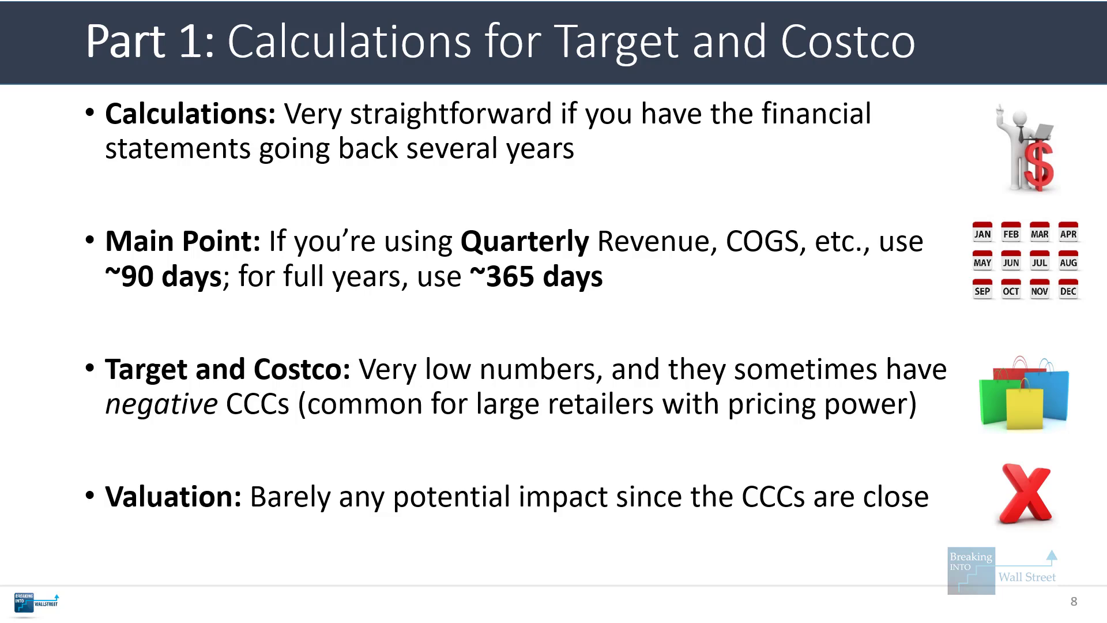
- Switch to the Excel workbook and compare Costco's and Target's cash conversion cycles and TEV / Revenue, TEV / EBITDA and P / E multiples
key("alt+Tab")
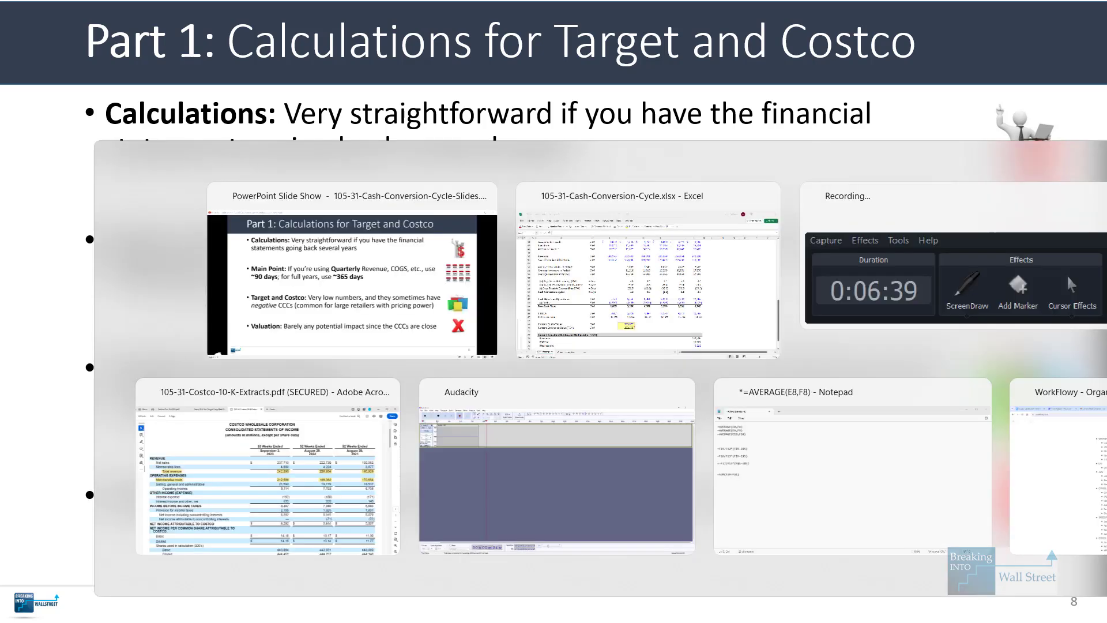
left_click_drag(457, 325, 862, 351)
key("Escape")
scroll(634, 346, "up", 9)
left_click(476, 239)
scroll(602, 378, "down", 2)
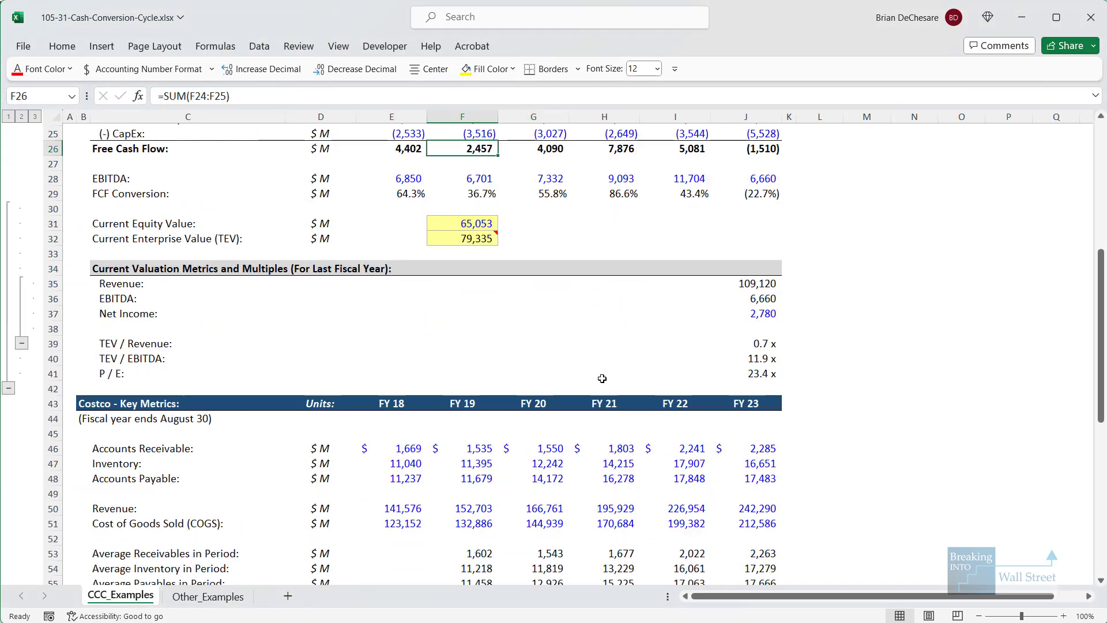
scroll(648, 365, "down", 9)
left_click_drag(732, 495, 798, 549)
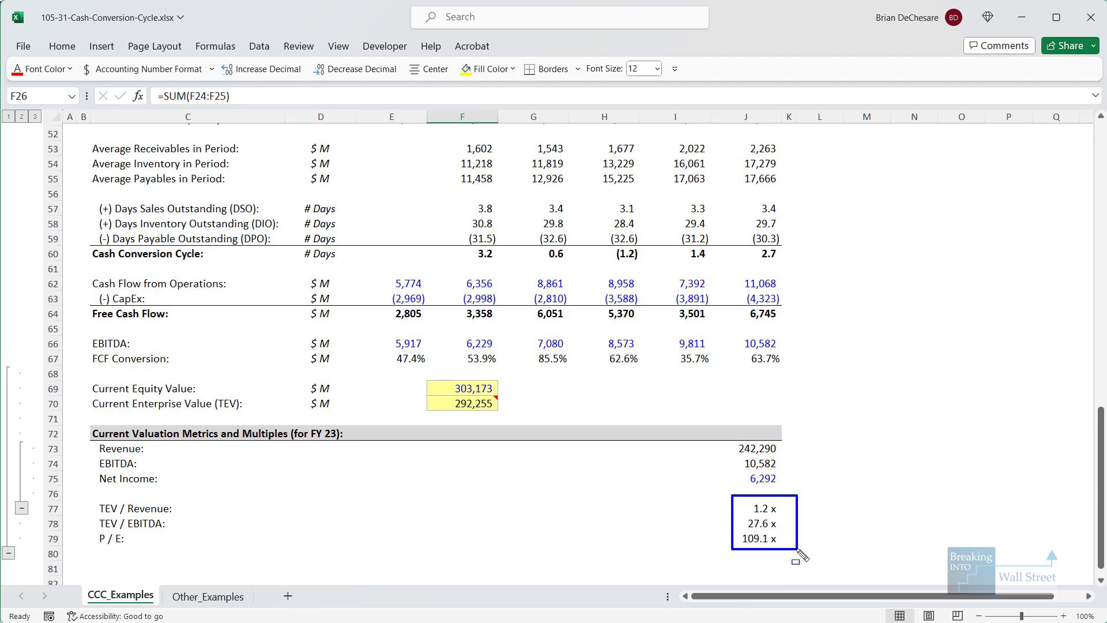
key("Escape")
scroll(732, 324, "up", 9)
left_click_drag(728, 321, 802, 406)
key("Escape")
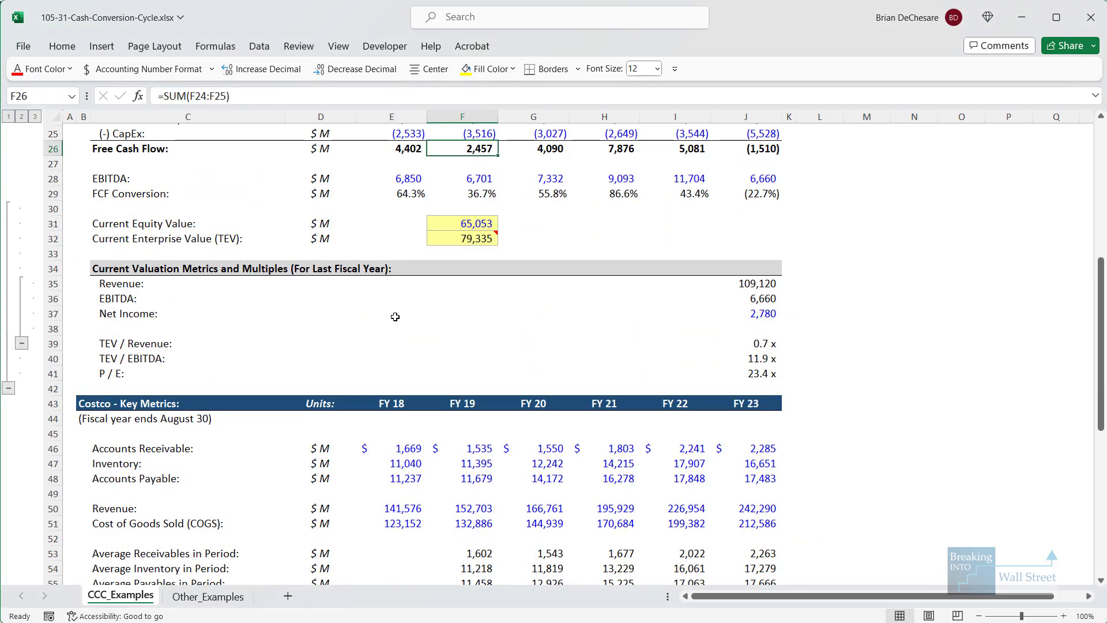
scroll(393, 318, "up", 8)
left_click_drag(488, 448, 768, 449)
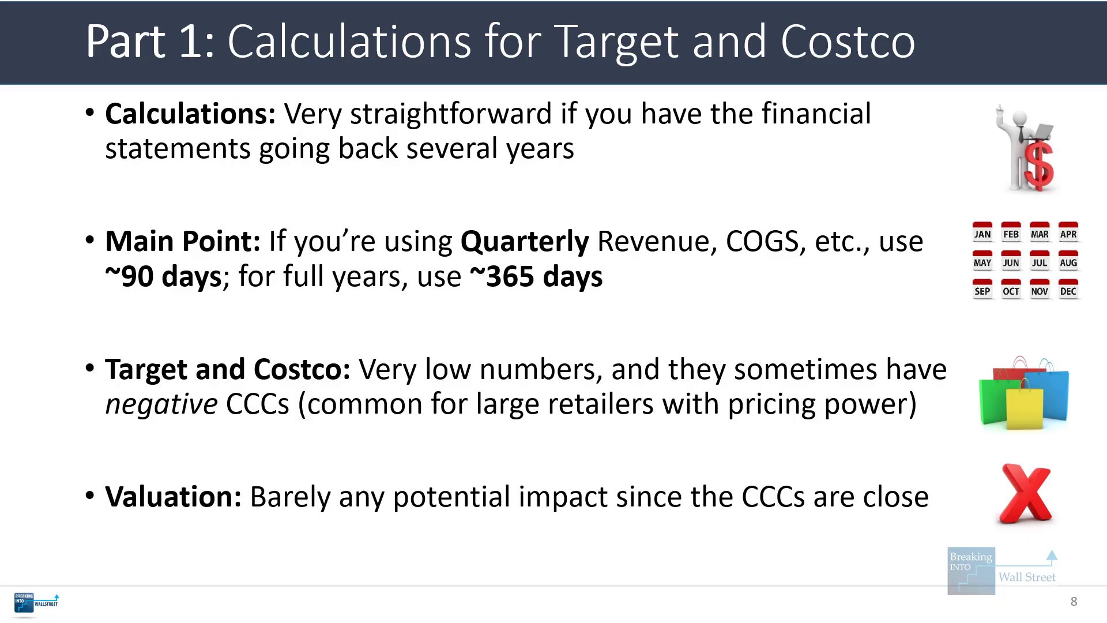
key("Right")
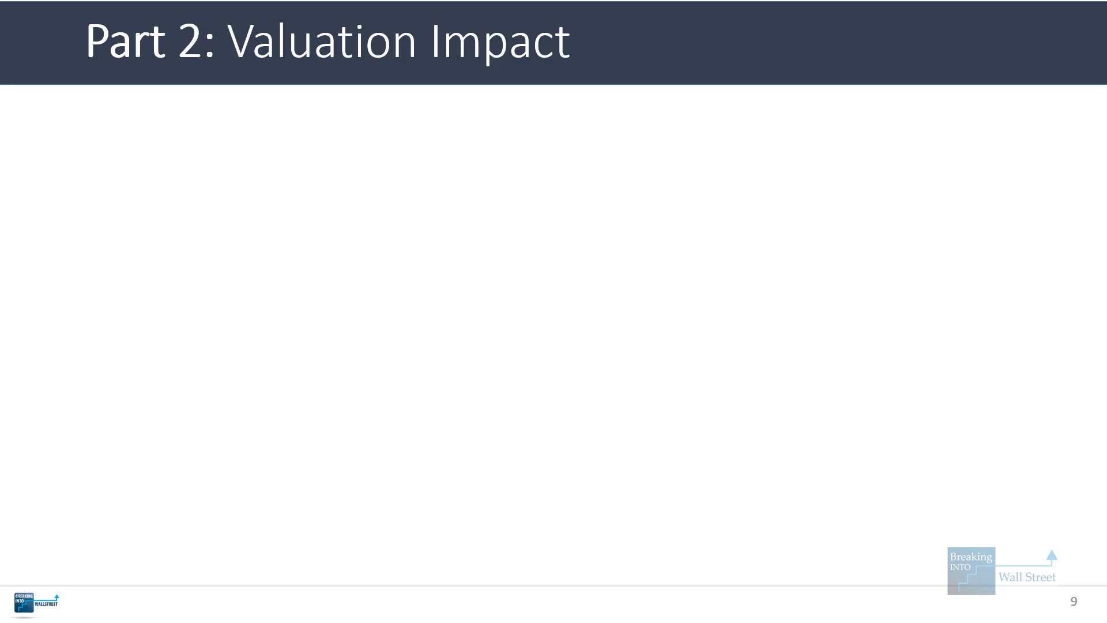
key("Right")
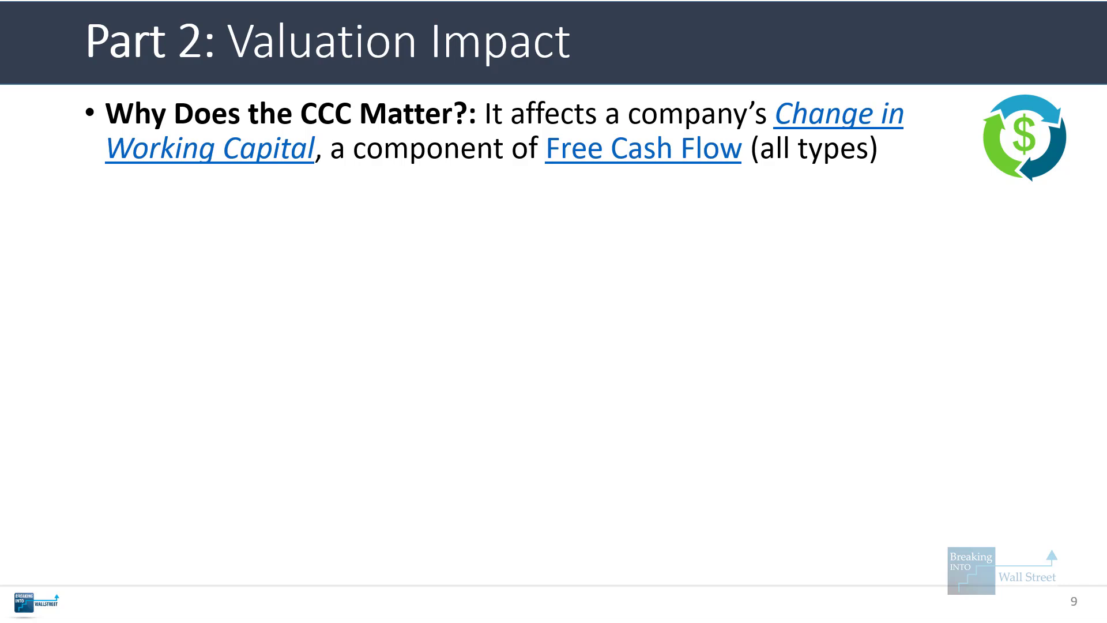
key("Right")
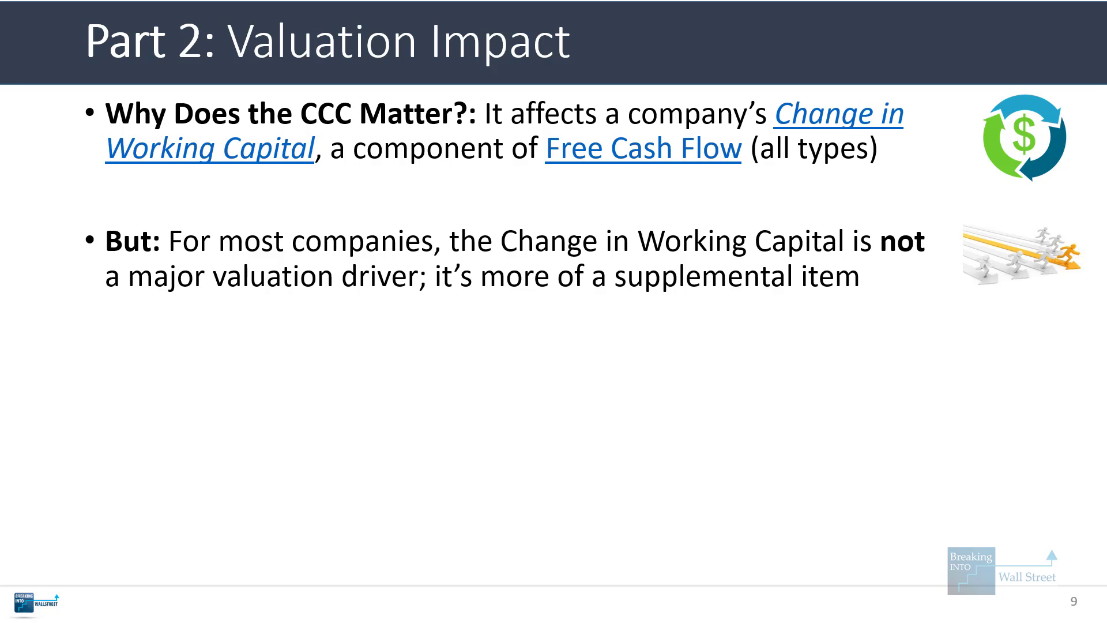
key("Right")
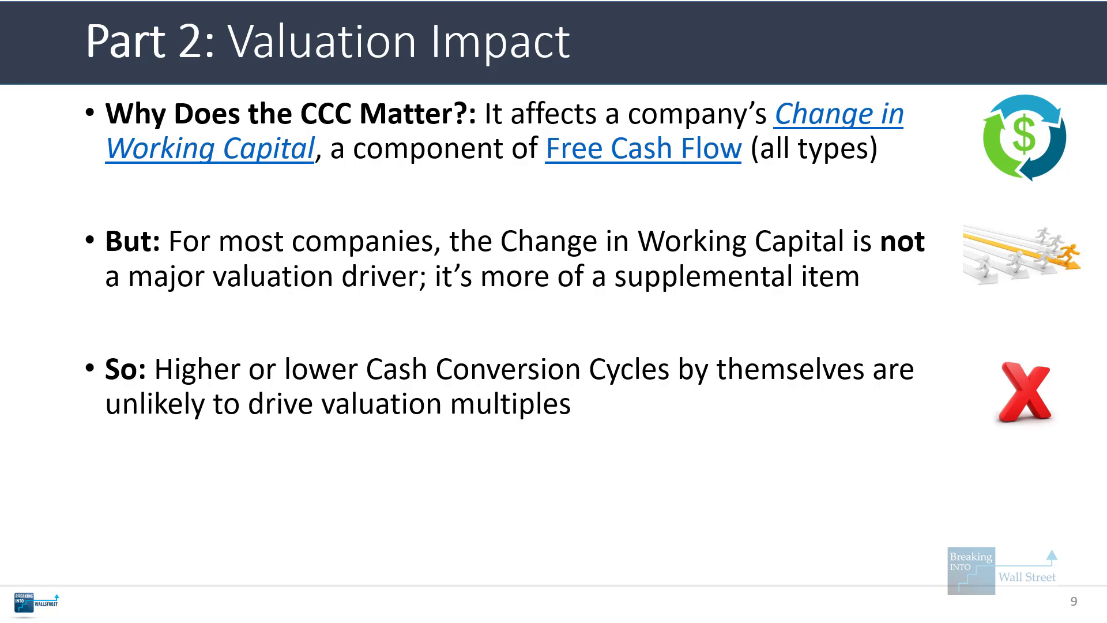
key("Right")
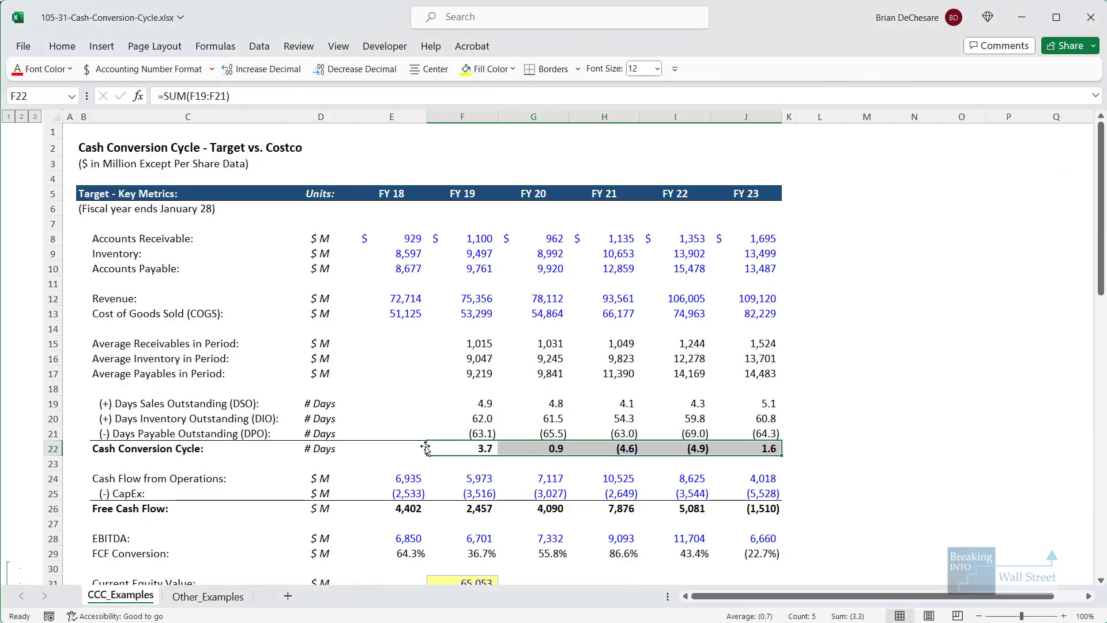
- Examine Target's Free Cash Flow, EBITDA and FCF Conversion rows and inspect the FY 21 FCF Conversion formula in H29
scroll(419, 451, "down", 3)
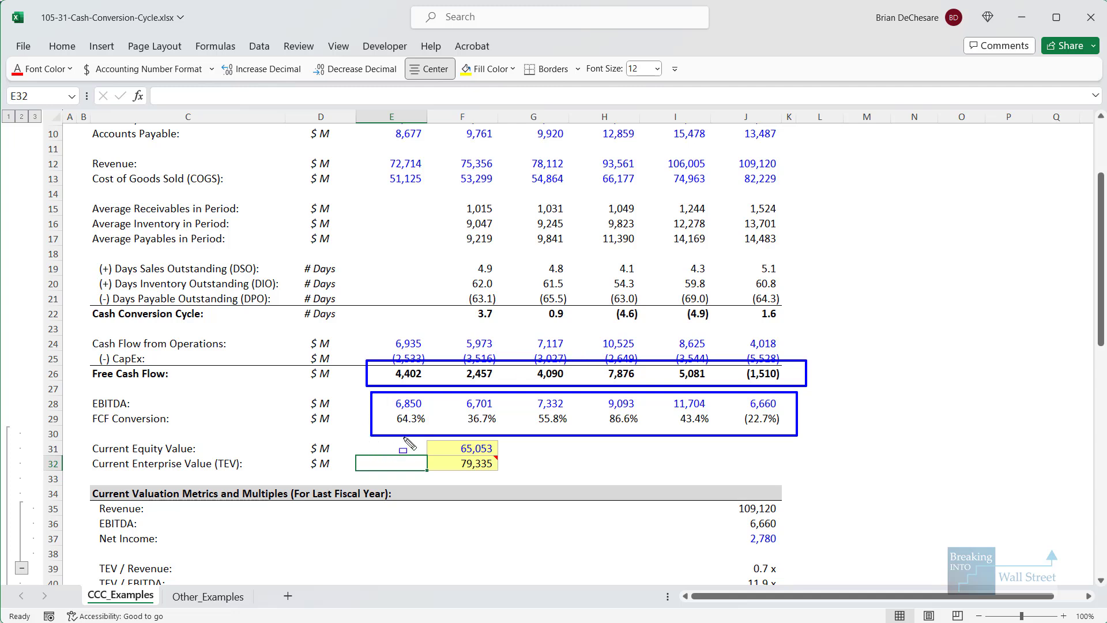
left_click(631, 420)
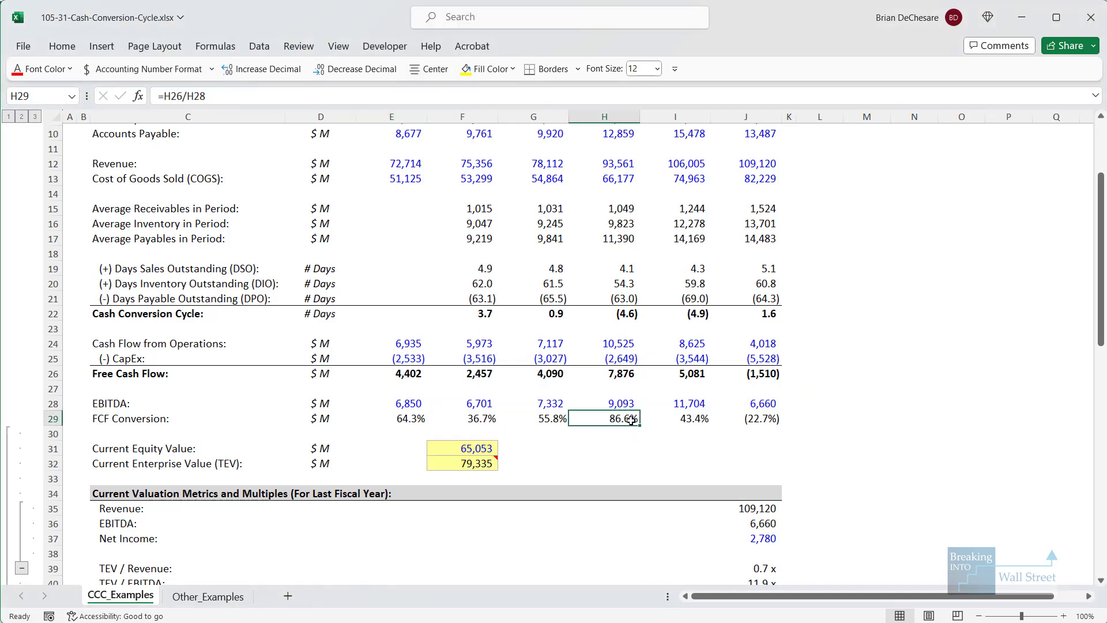
key("F2")
key("Escape")
left_click(750, 413)
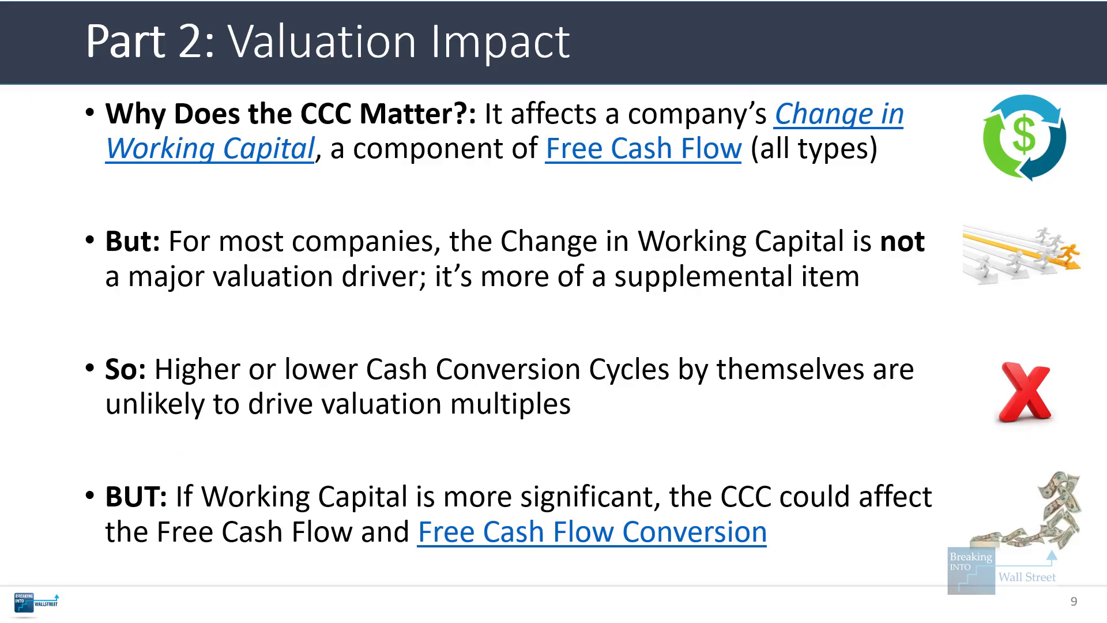
key("Right")
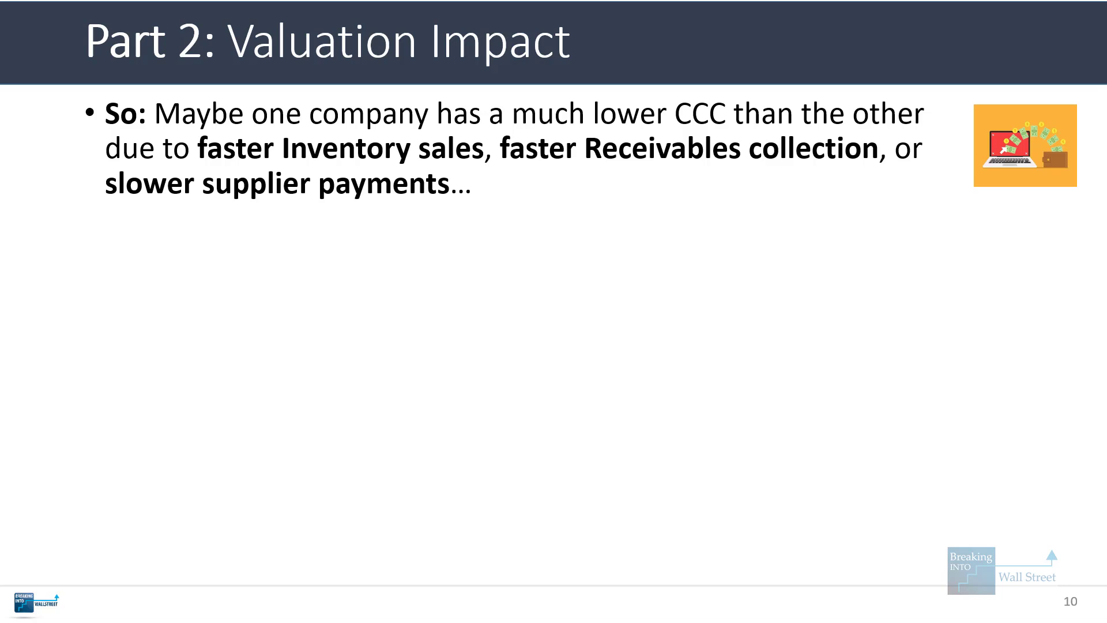
key("Right")
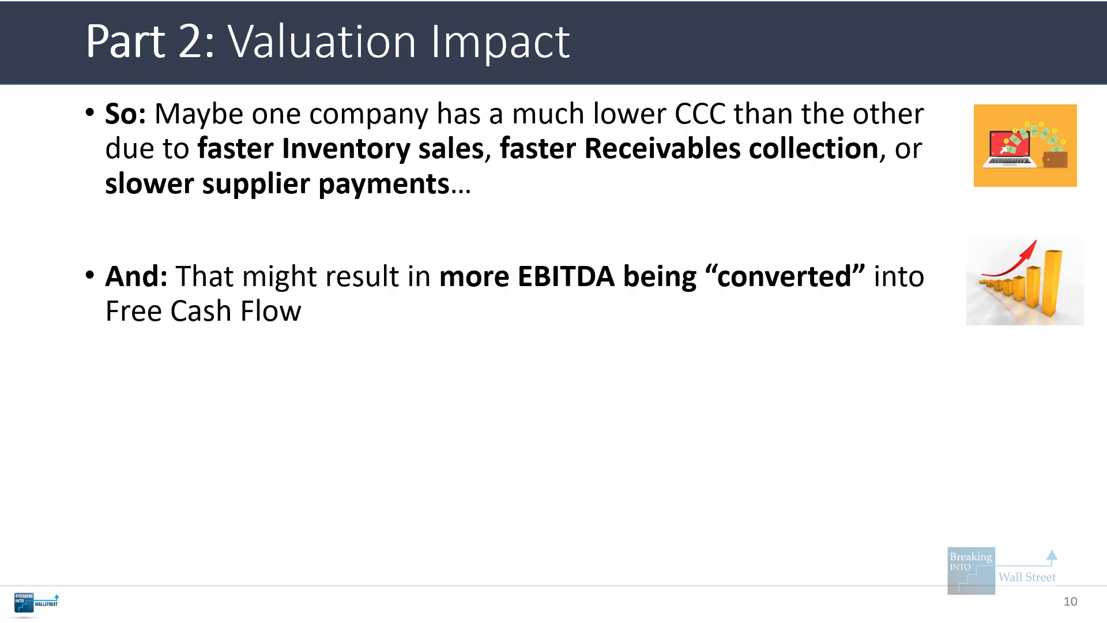
key("Right")
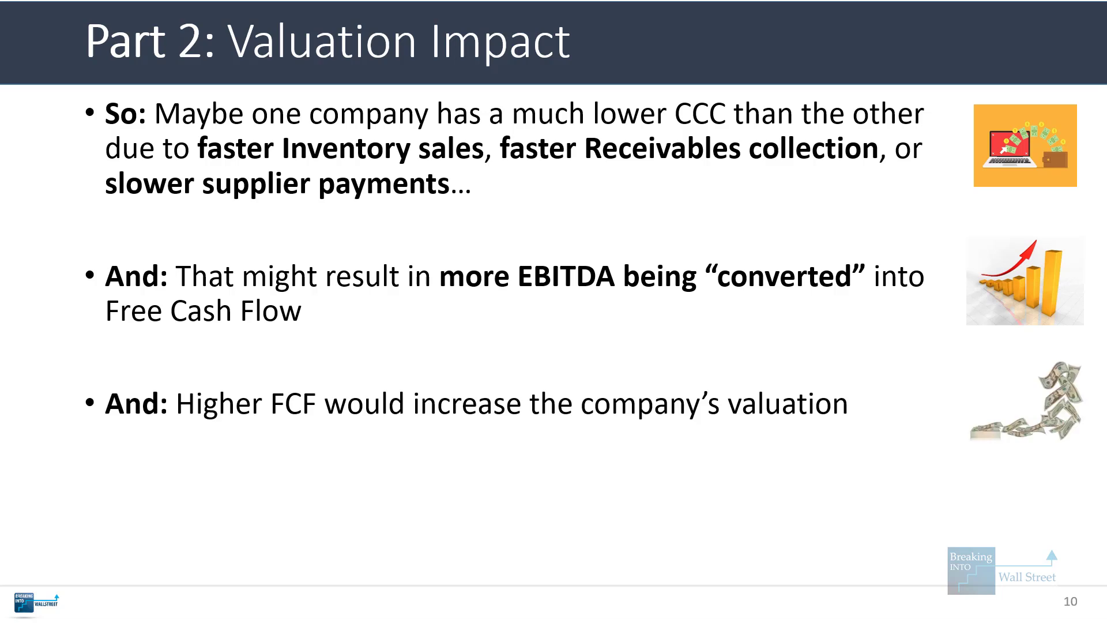
key("Right")
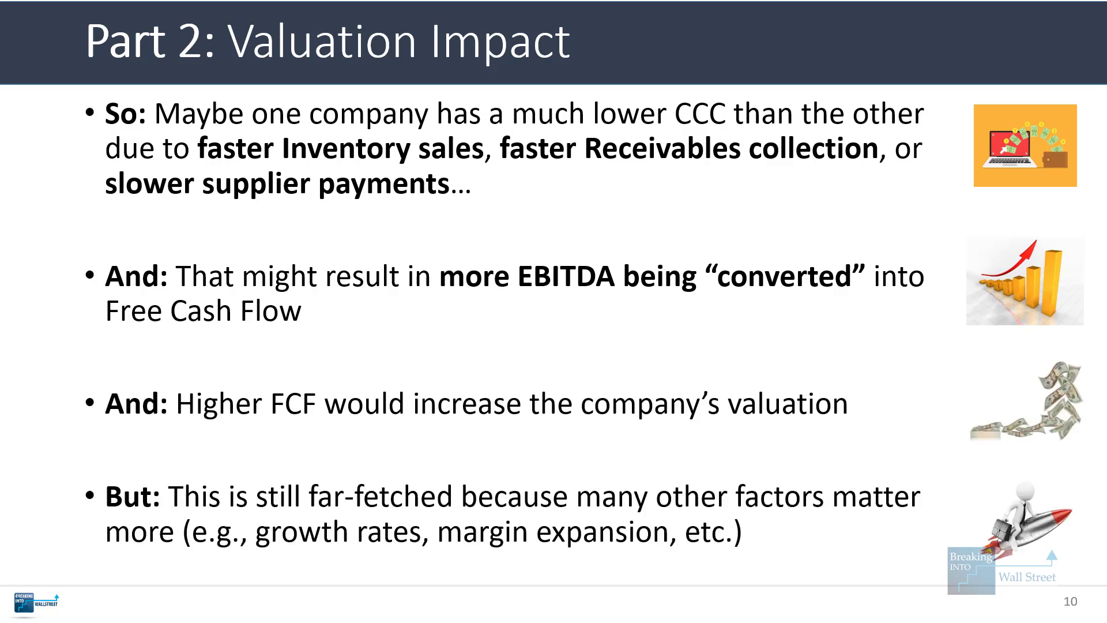